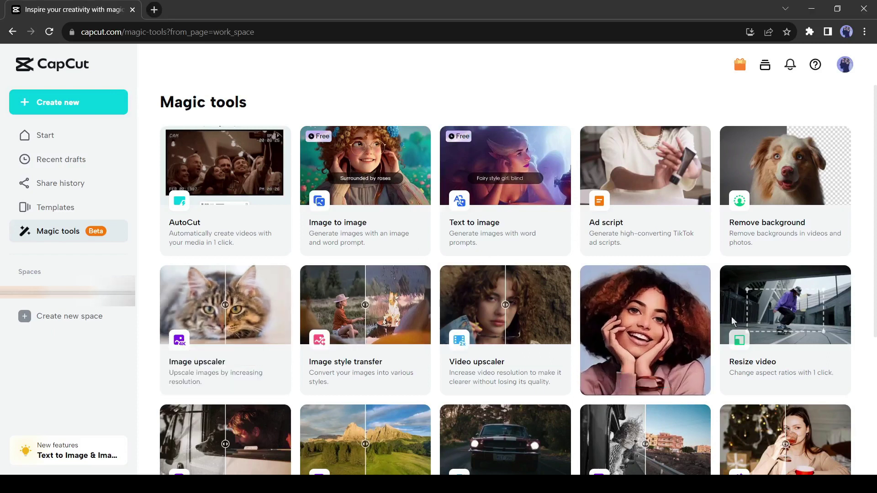
# Compare the 4k sunglasses portrait (3242 x 2160) against its original with See original.
pyautogui.scroll(-5, 433, 316)
pyautogui.scroll(4, 433, 316)
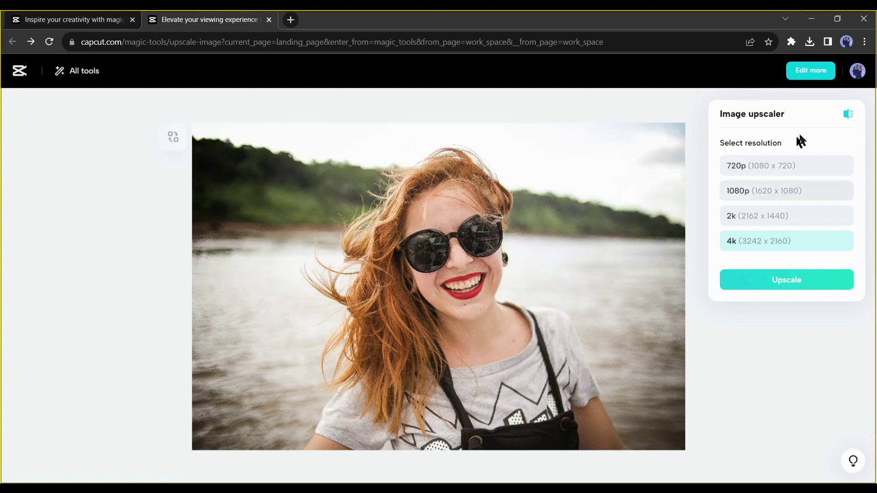
pyautogui.click(848, 114)
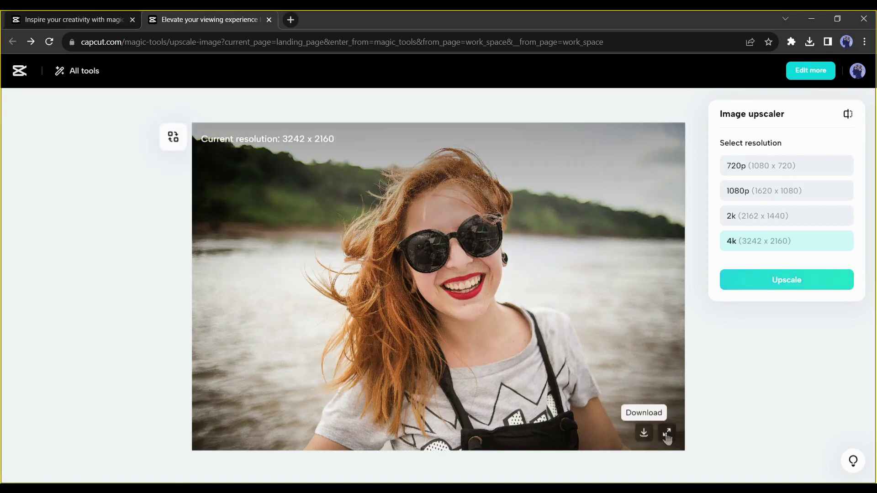
# View the 4k sunglasses portrait full screen, close the preview, and download the image.
pyautogui.click(667, 433)
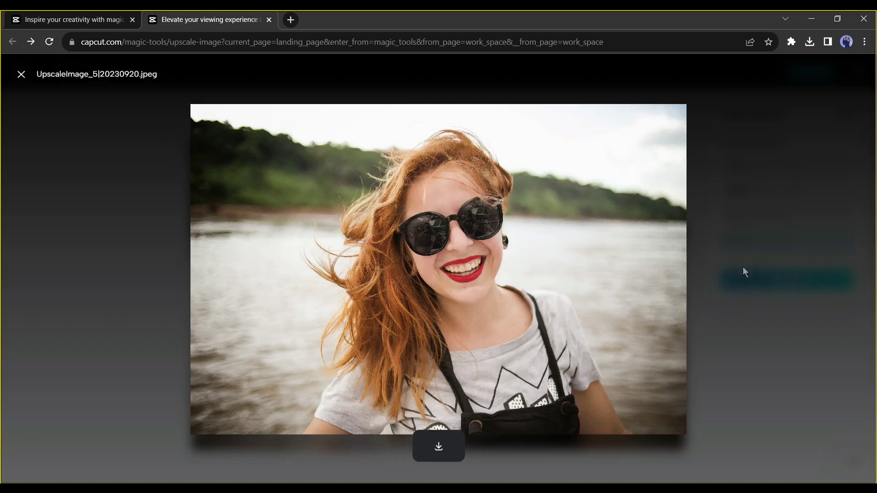
pyautogui.click(21, 75)
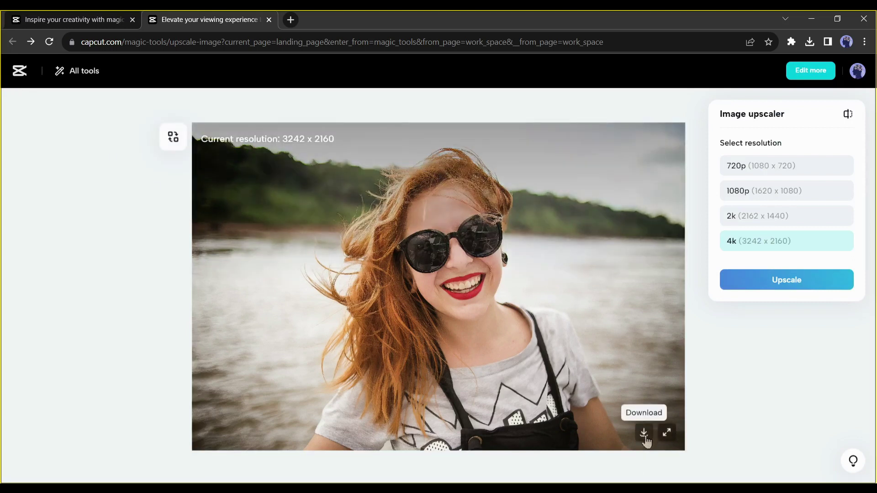
pyautogui.click(644, 433)
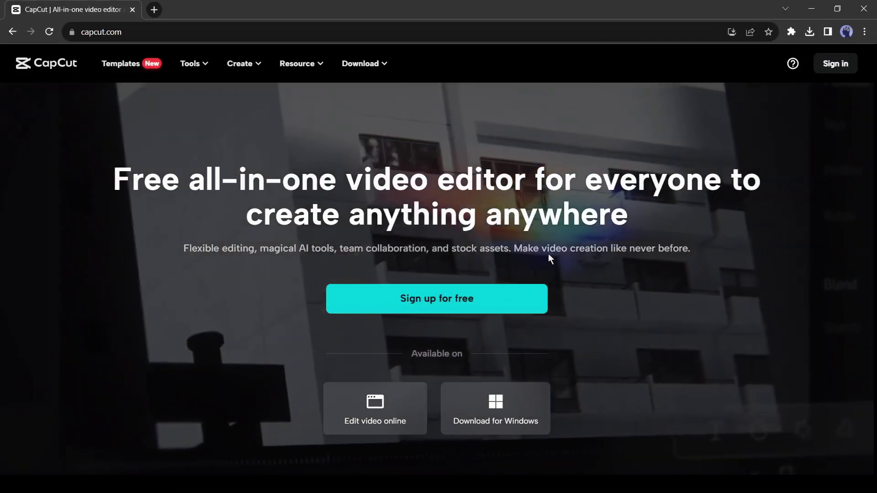
# Go to the Magic tools collection and scroll to the Image upscaler card.
pyautogui.scroll(-1, 283, 284)
pyautogui.scroll(-12, 299, 322)
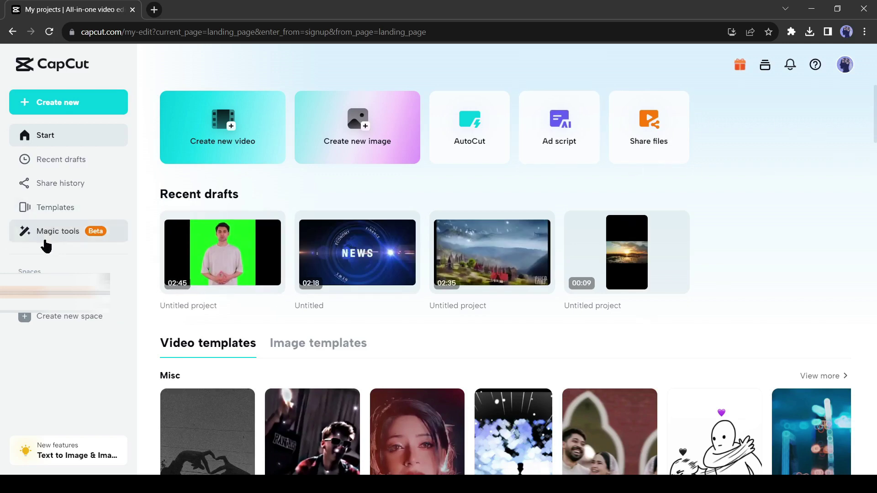
pyautogui.click(91, 234)
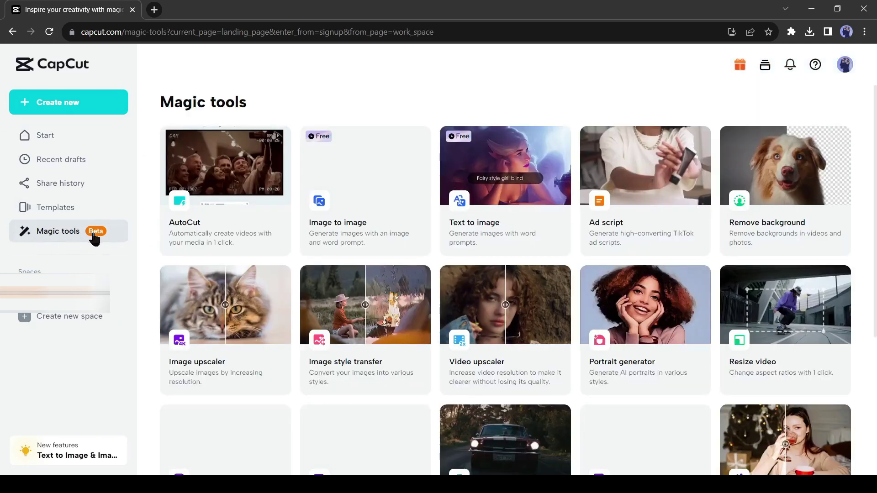
pyautogui.scroll(-1, 219, 311)
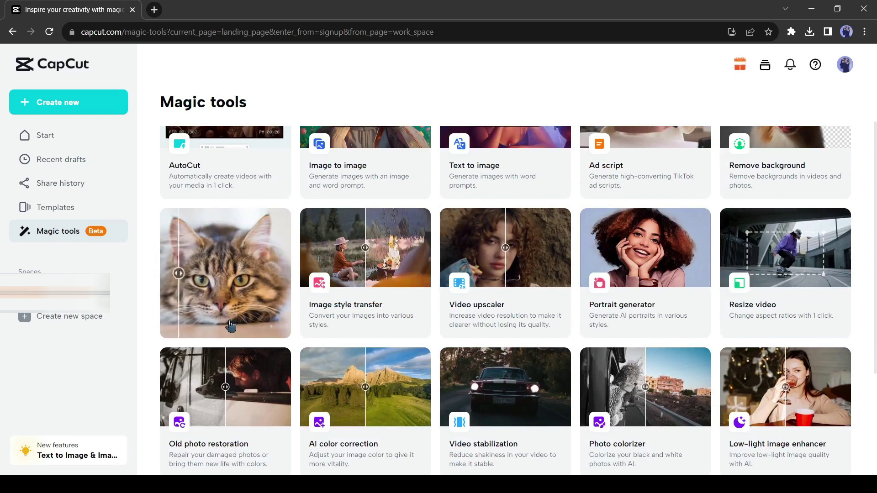
# Open Image upscaler, dismiss the tutorial, and upload Image (1)-1.jpg at 342 x 480.
pyautogui.click(251, 269)
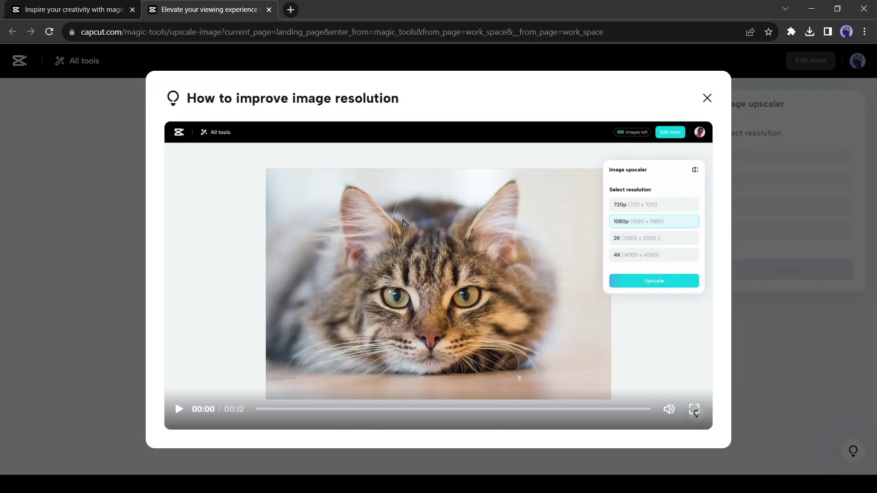
pyautogui.click(707, 97)
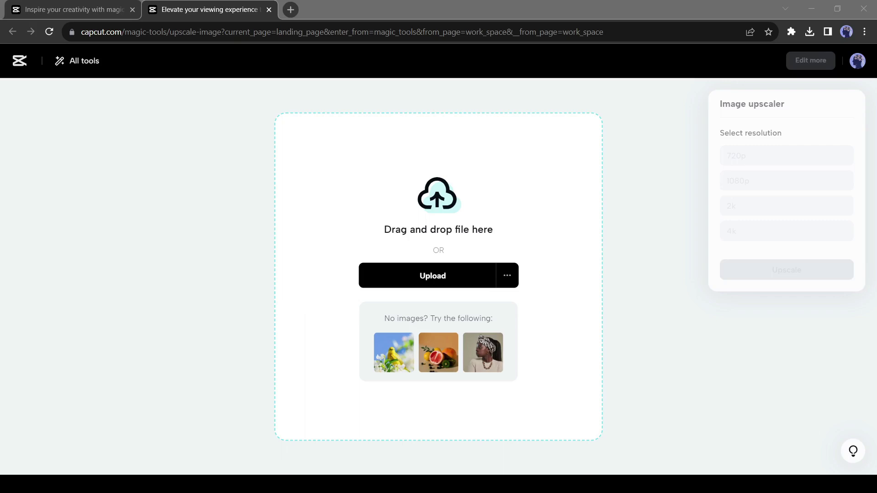
pyautogui.click(432, 276)
pyautogui.doubleClick(213, 173)
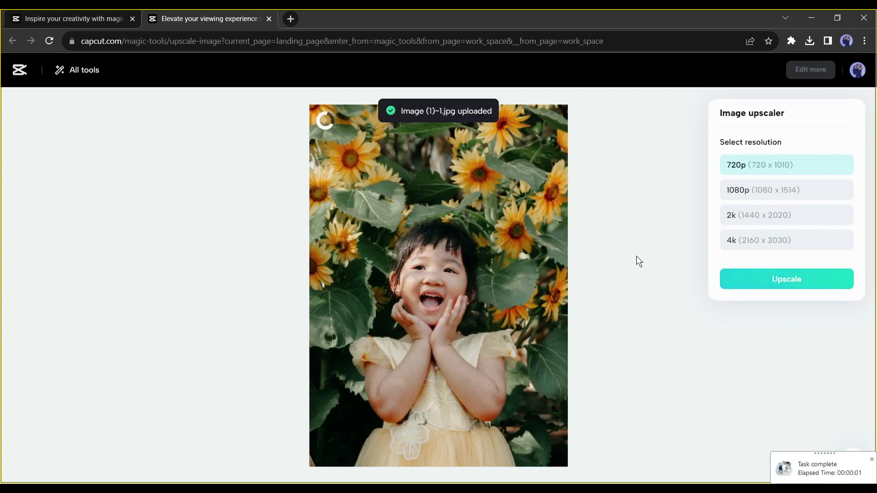
pyautogui.moveTo(402, 180)
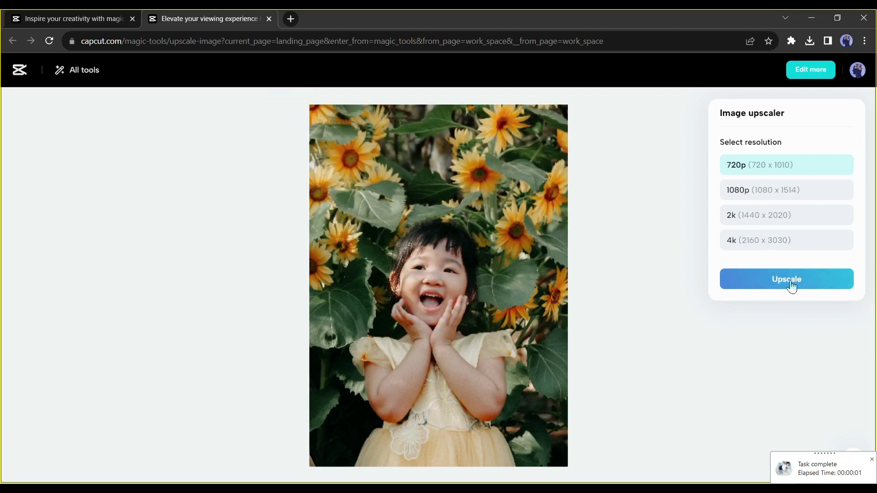
# Upscale Image (1)-1.jpg to 720 x 1010, compare before/after, and download UpscaleImage_3_20230920.jpeg.
pyautogui.click(871, 459)
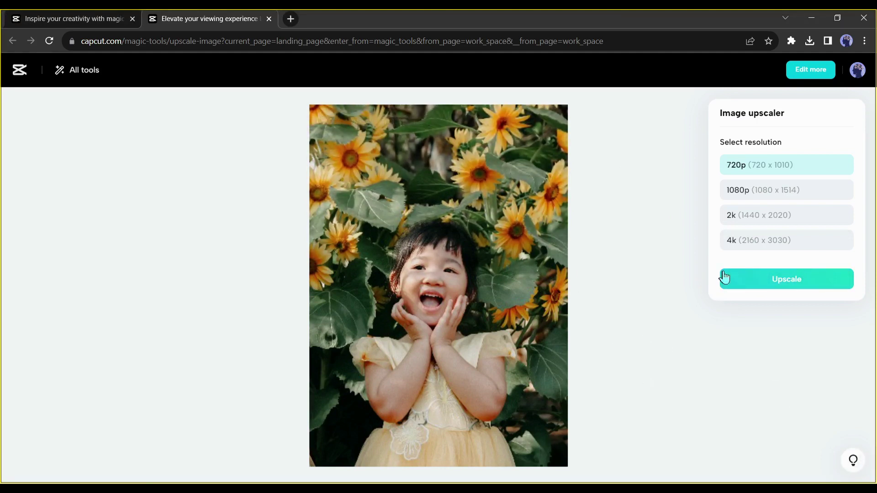
pyautogui.click(782, 279)
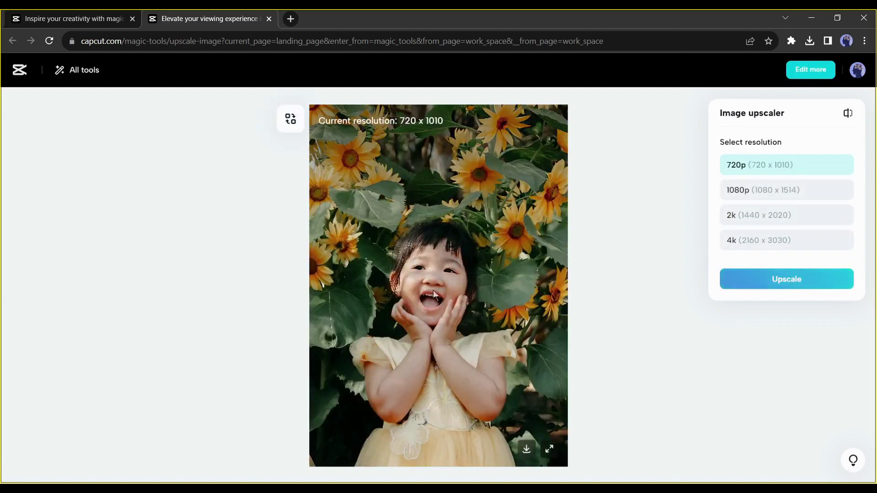
pyautogui.click(849, 117)
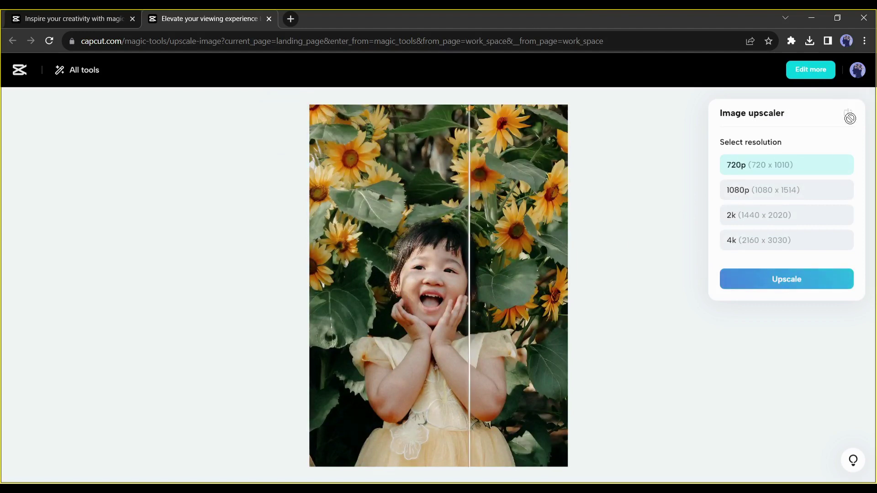
pyautogui.click(849, 120)
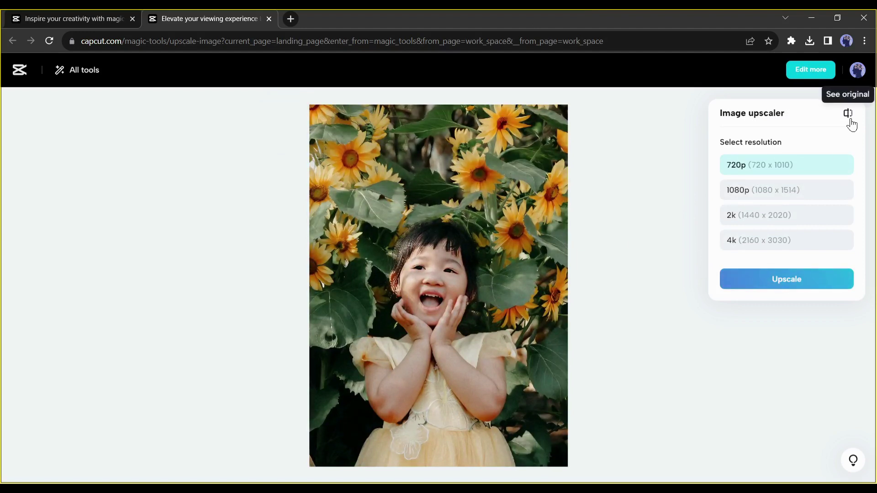
pyautogui.click(850, 121)
pyautogui.click(851, 122)
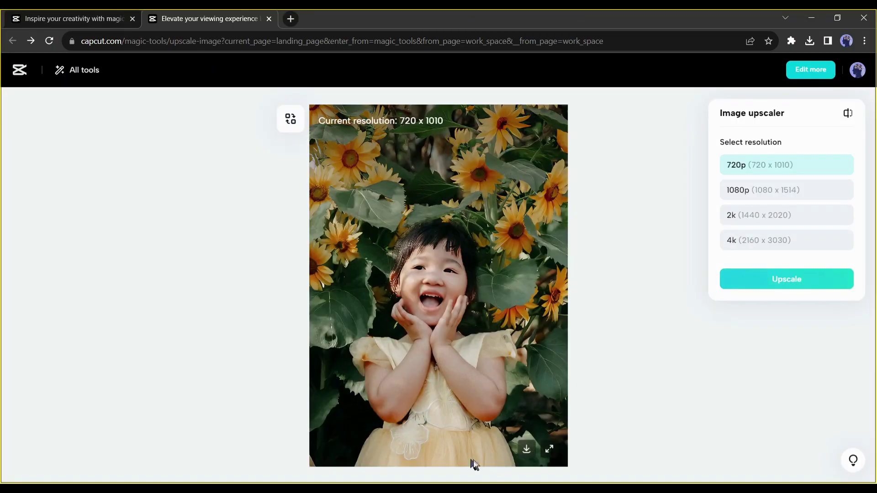
pyautogui.click(527, 450)
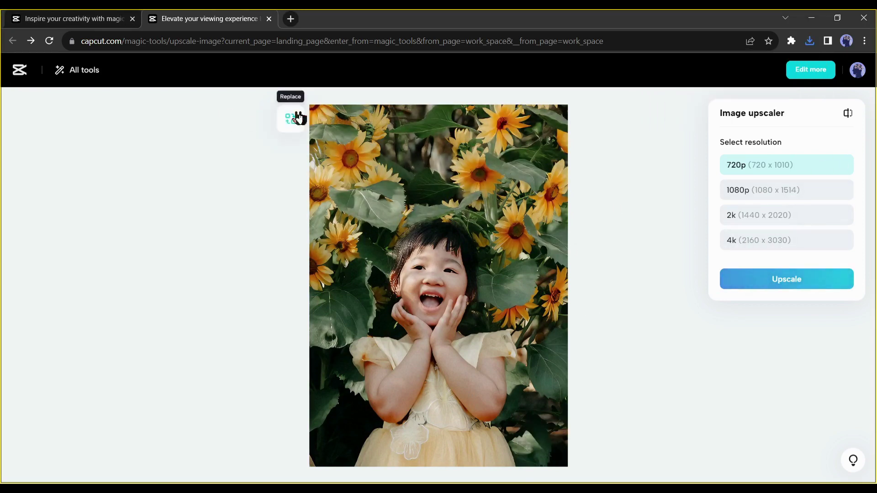
# Replace the current photo with the sunglasses portrait Image (8) from this device.
pyautogui.click(298, 120)
pyautogui.click(288, 156)
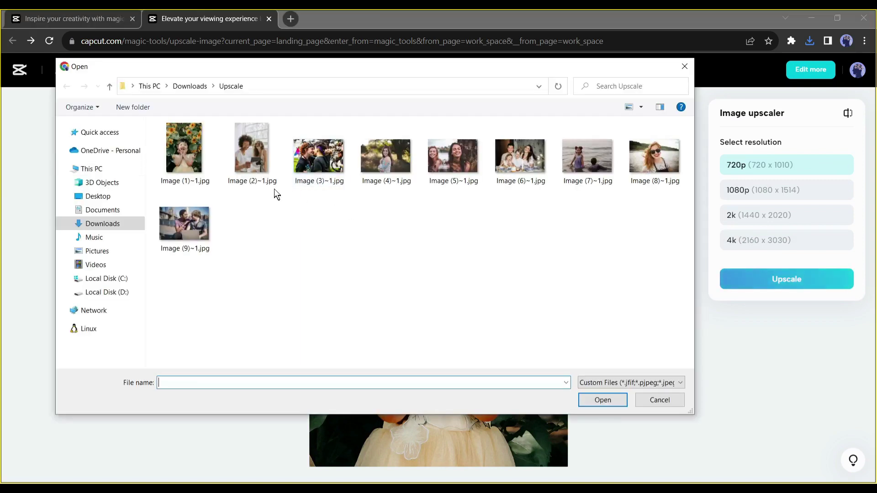
pyautogui.doubleClick(651, 174)
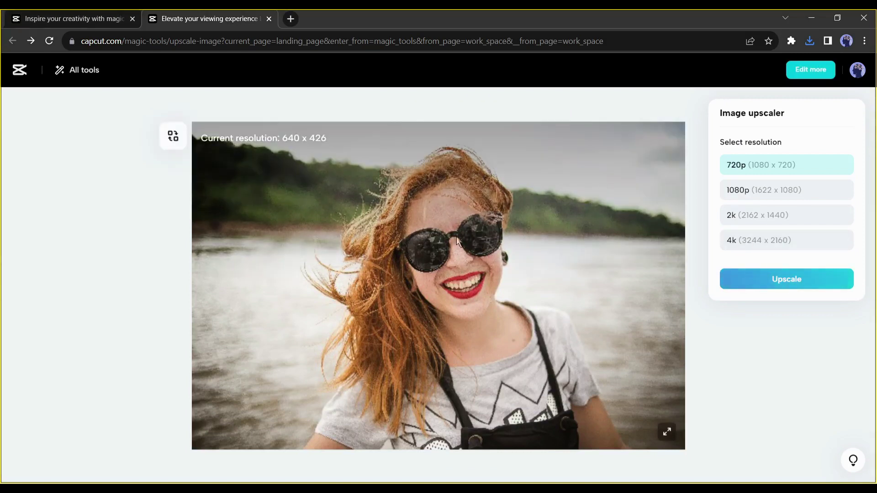
# Upscale the portrait to 4k (3244 x 2160) and compare it with the original.
pyautogui.click(773, 240)
pyautogui.click(784, 278)
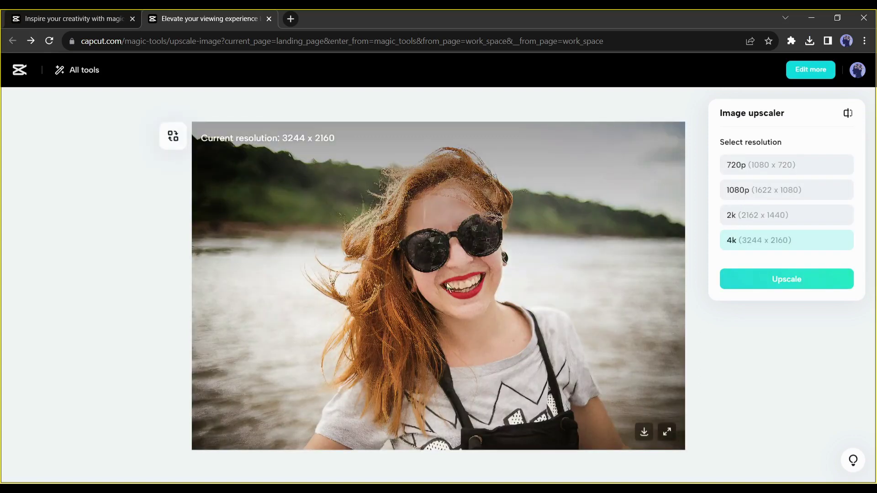
pyautogui.click(847, 117)
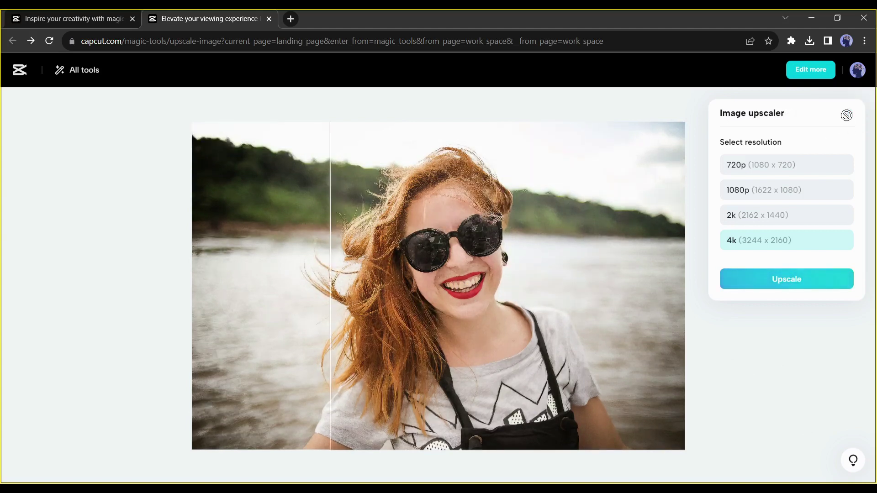
pyautogui.click(848, 117)
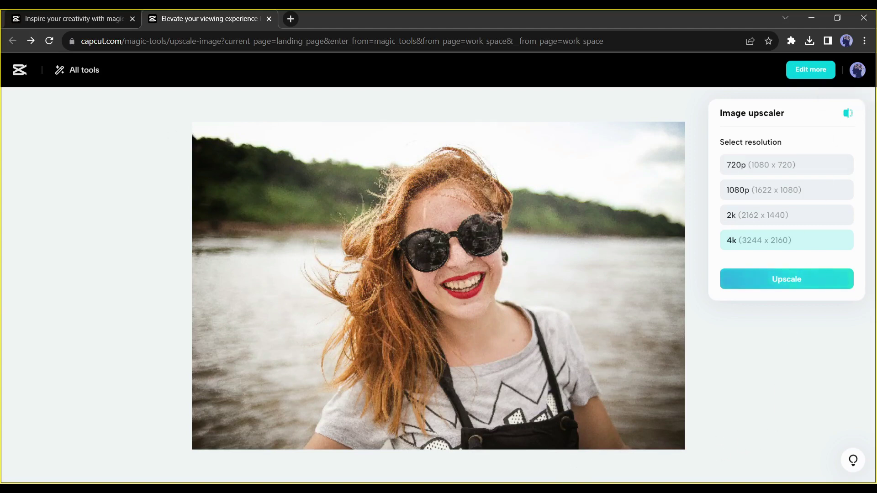
# Upscale the two-women photo to 720p (720 x 1080), then to 4k (2160 x 3240).
pyautogui.click(847, 116)
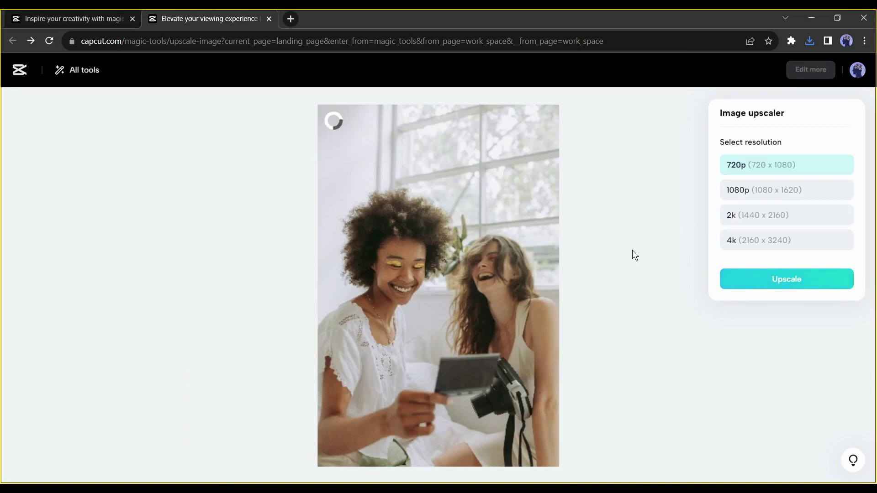
pyautogui.click(756, 279)
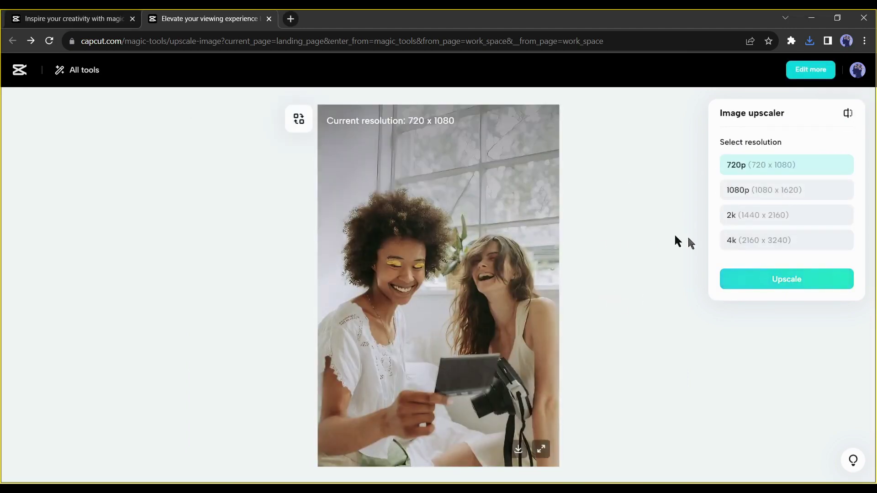
pyautogui.click(772, 241)
pyautogui.click(785, 283)
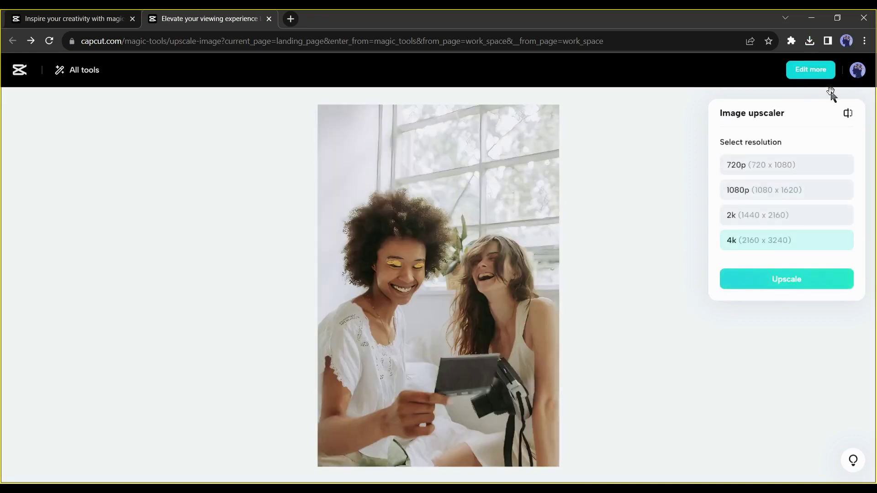
pyautogui.click(294, 151)
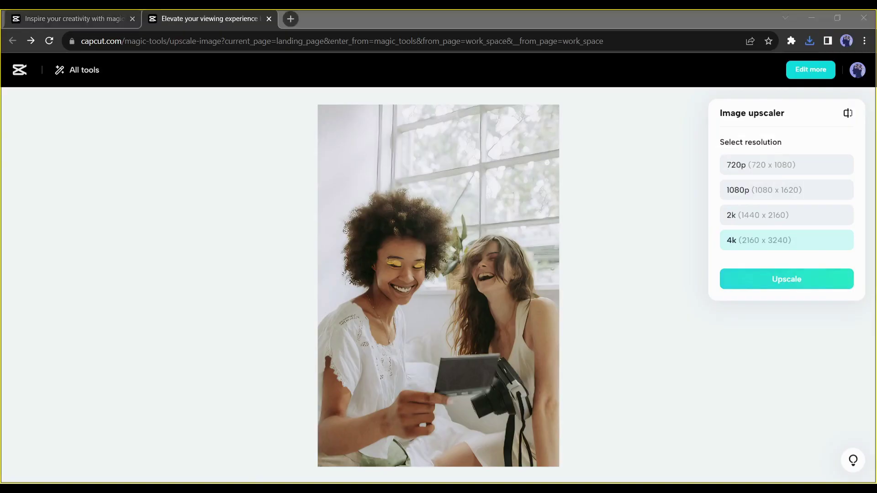